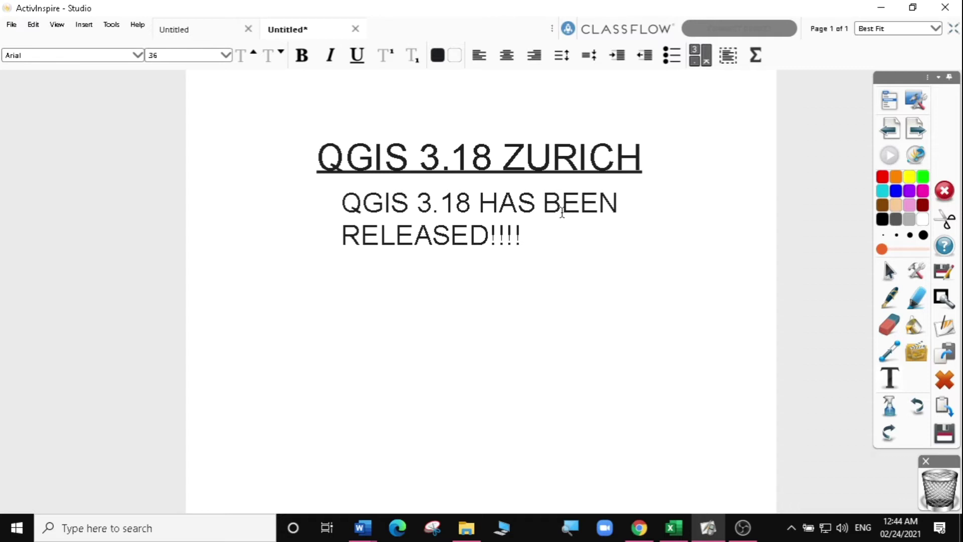
In Chrome, run a Google search for 'QGIS'.
left_click(639, 527)
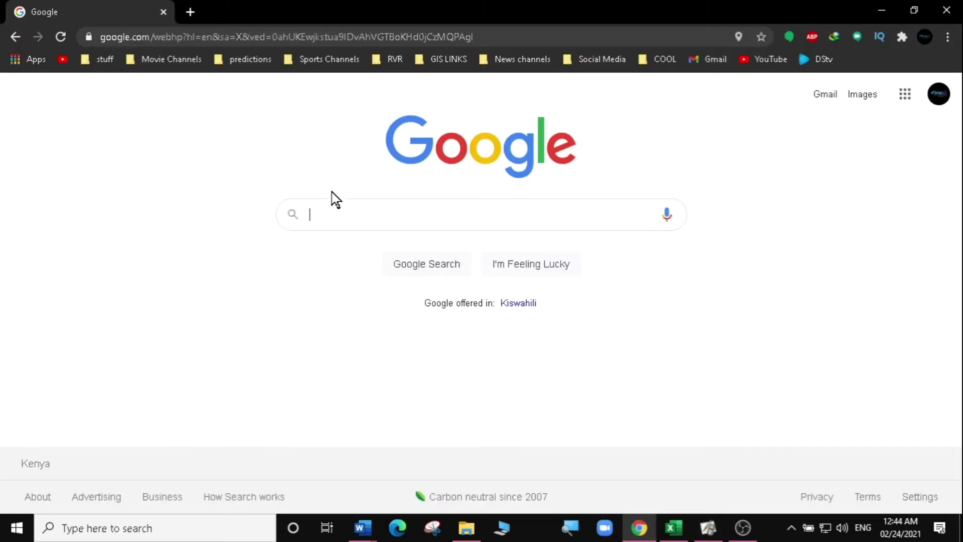
left_click(351, 216)
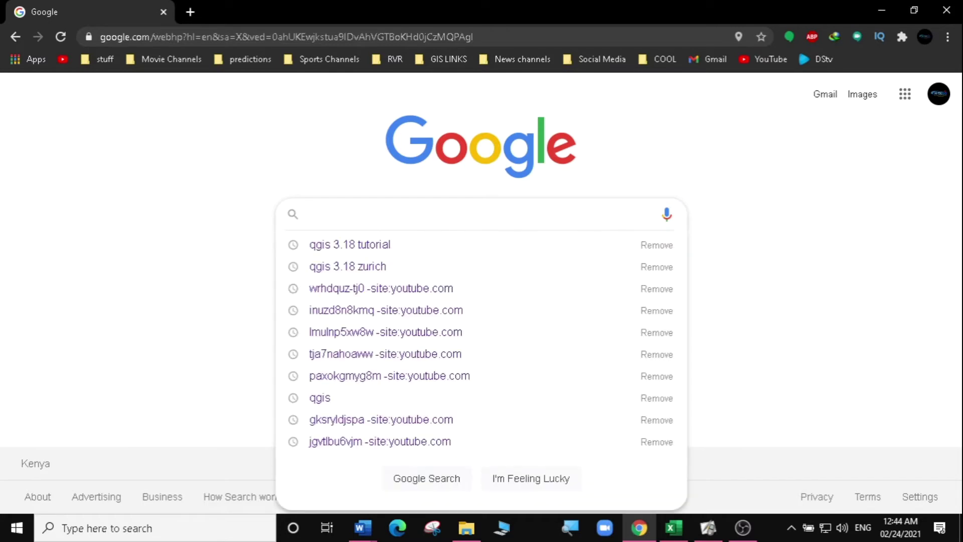
type("QGIS")
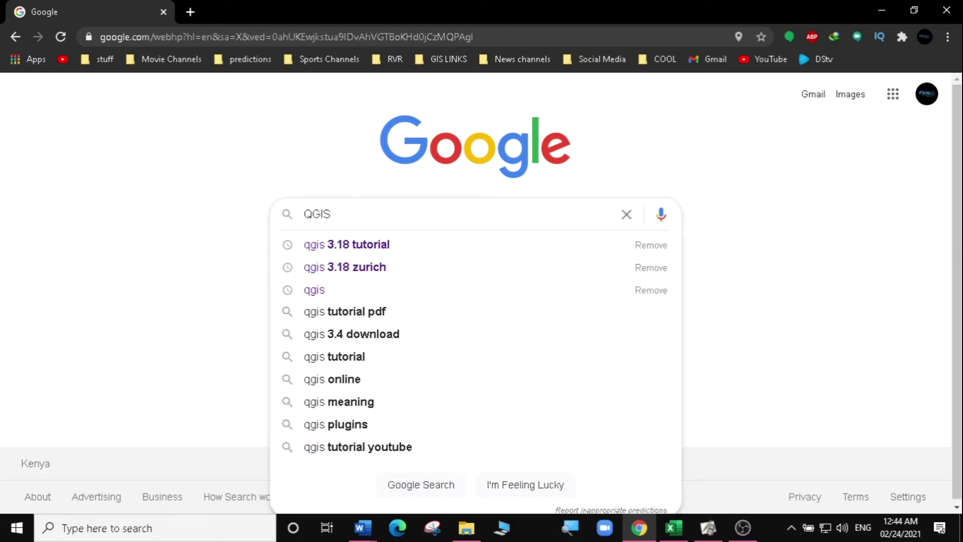
key("Return")
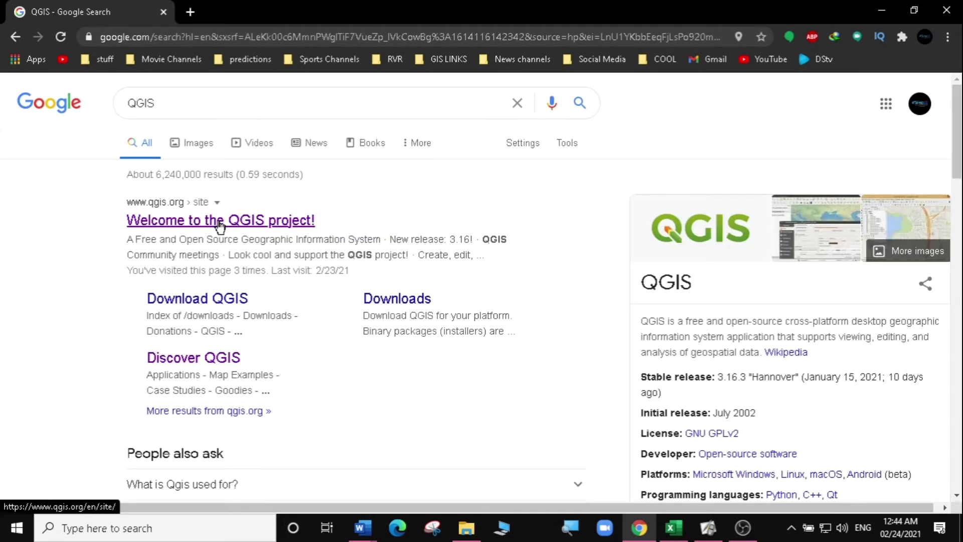
Open the qgis.org homepage and highlight the 'Version 3.18.0' download label.
left_click(245, 228)
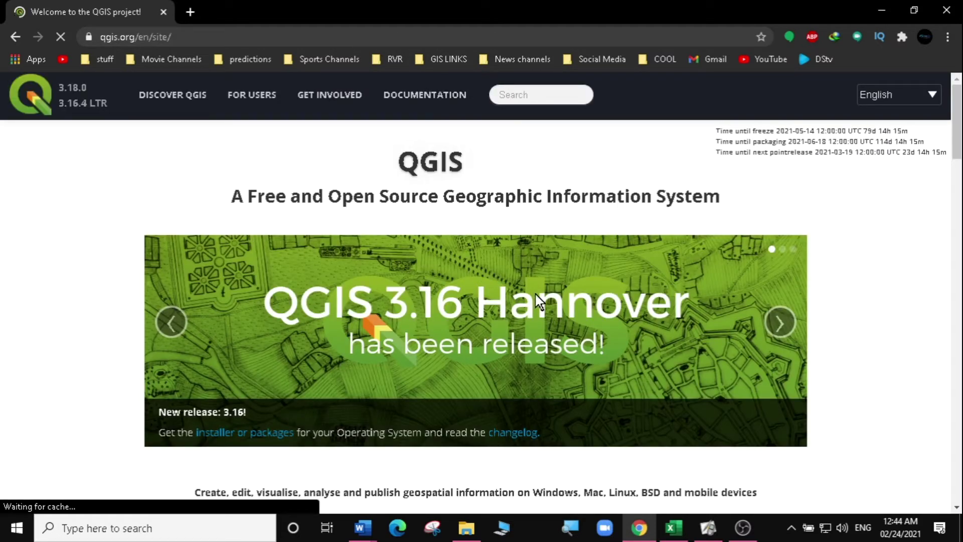
scroll(504, 281, "down", 7)
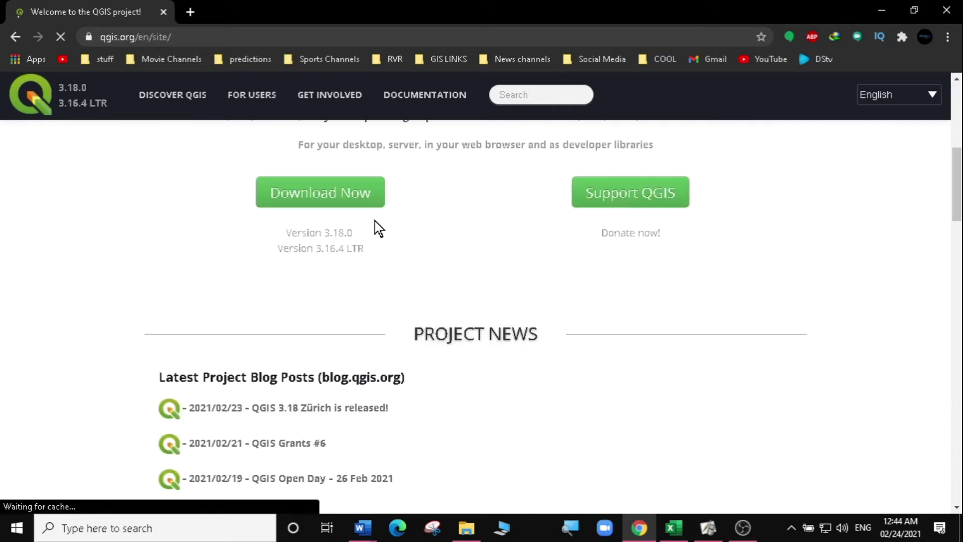
scroll(442, 241, "up", 7)
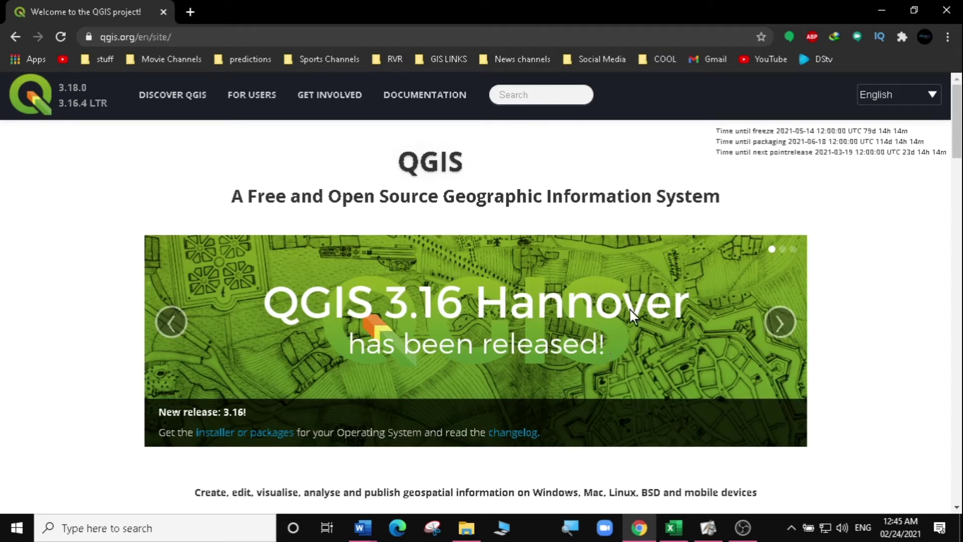
scroll(415, 315, "down", 5)
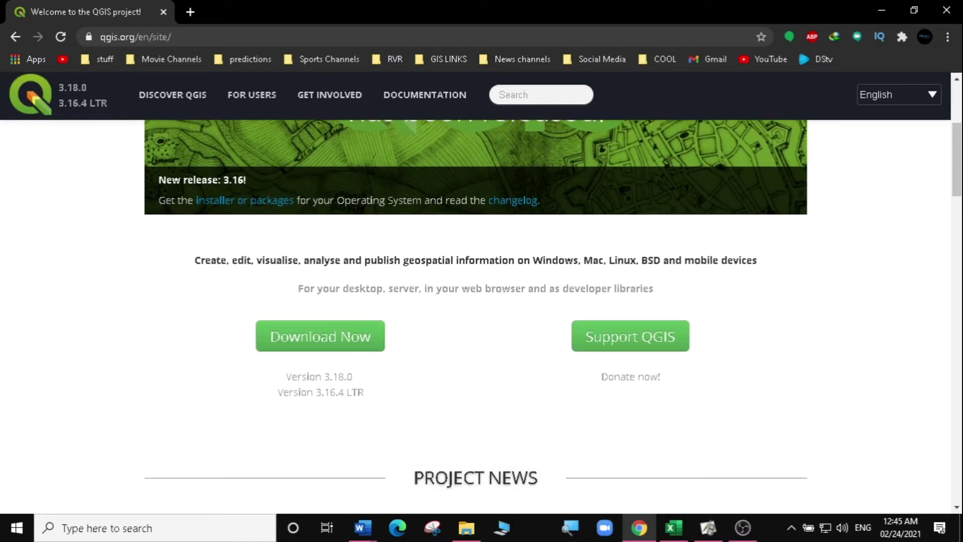
left_click_drag(365, 388, 284, 381)
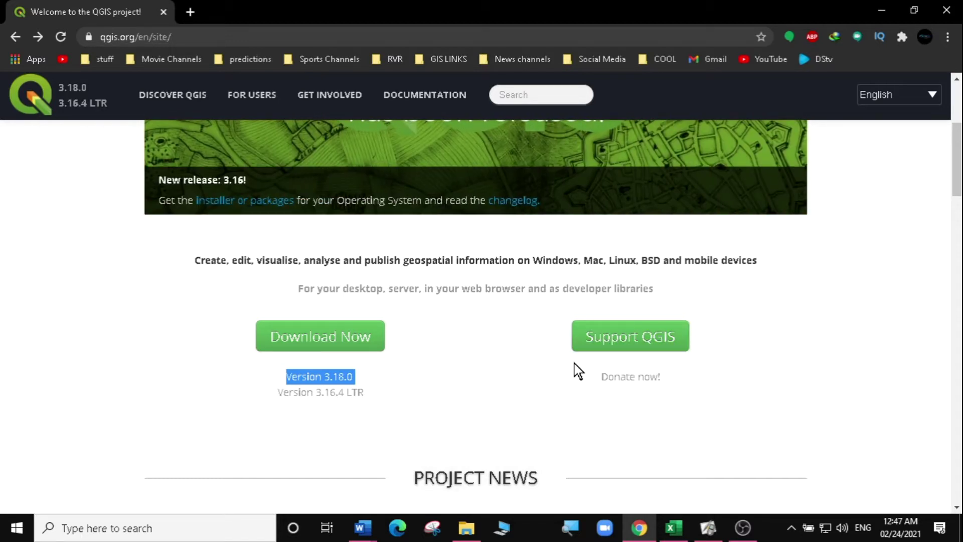
Open the Download QGIS page and scroll to the Standalone Installer Version 3.18 builds.
left_click(329, 346)
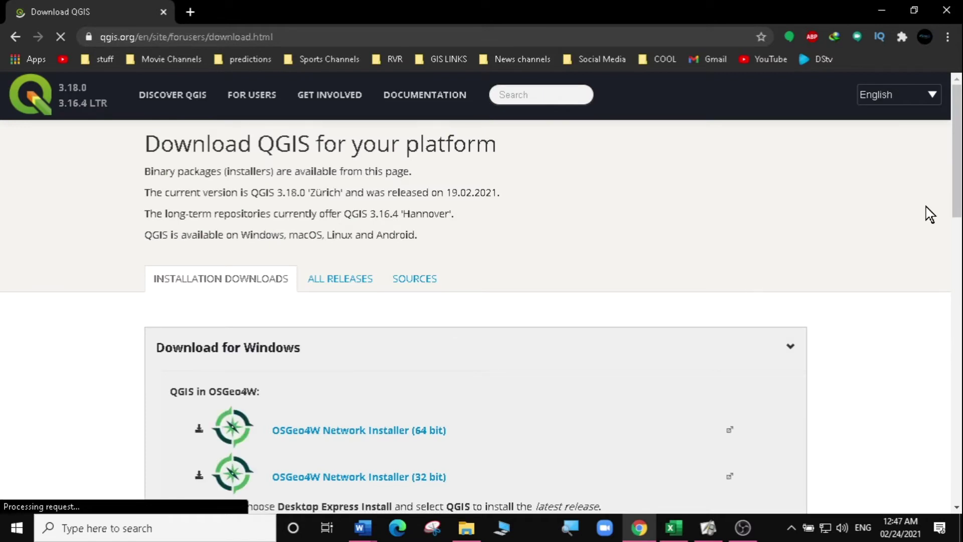
left_click_drag(955, 146, 956, 254)
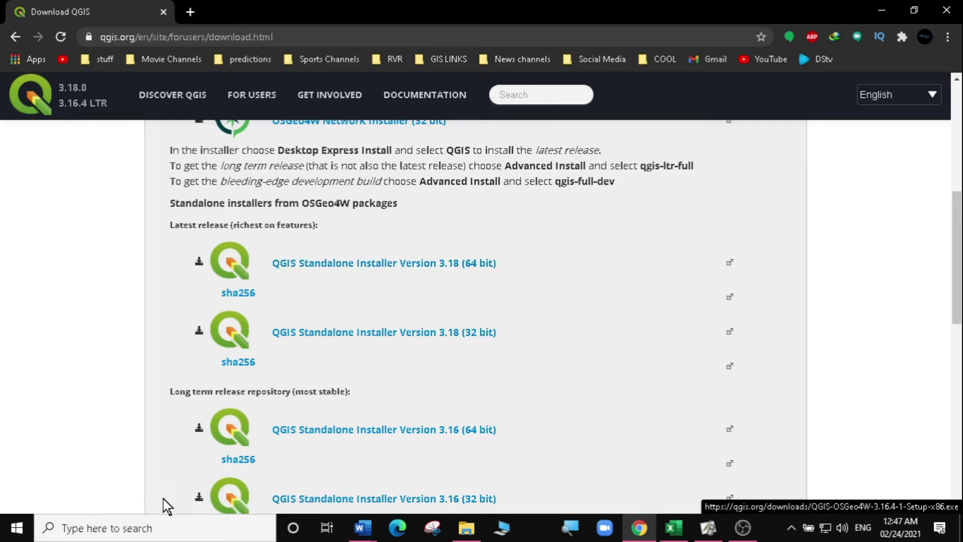
left_click(65, 527)
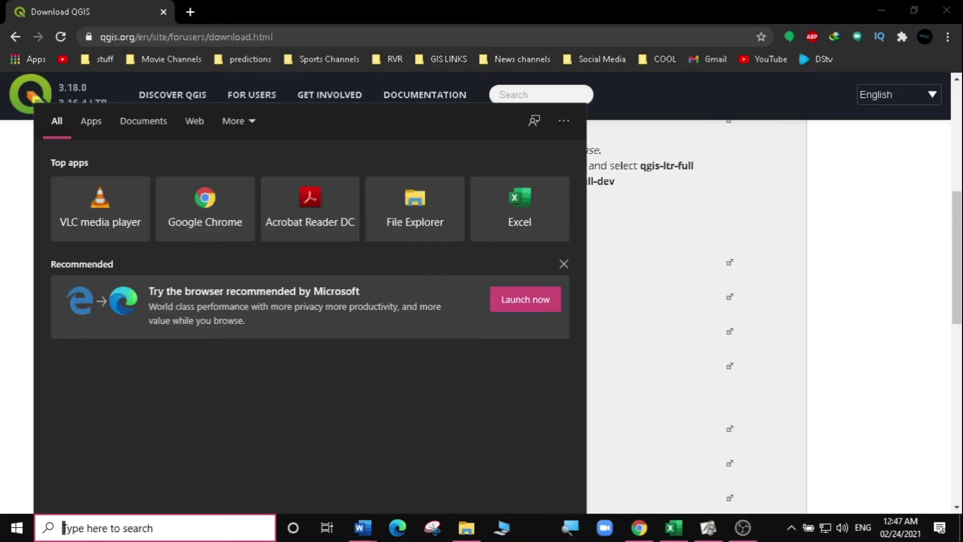
Run DXDIAG to confirm the machine is 64-bit Windows 10 Pro, then close it.
type("DXDIAG")
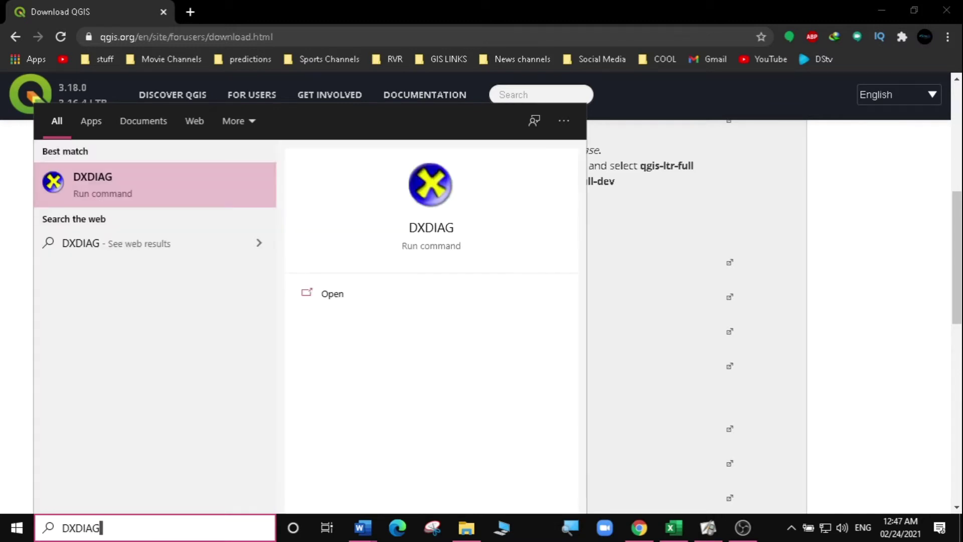
key("Return")
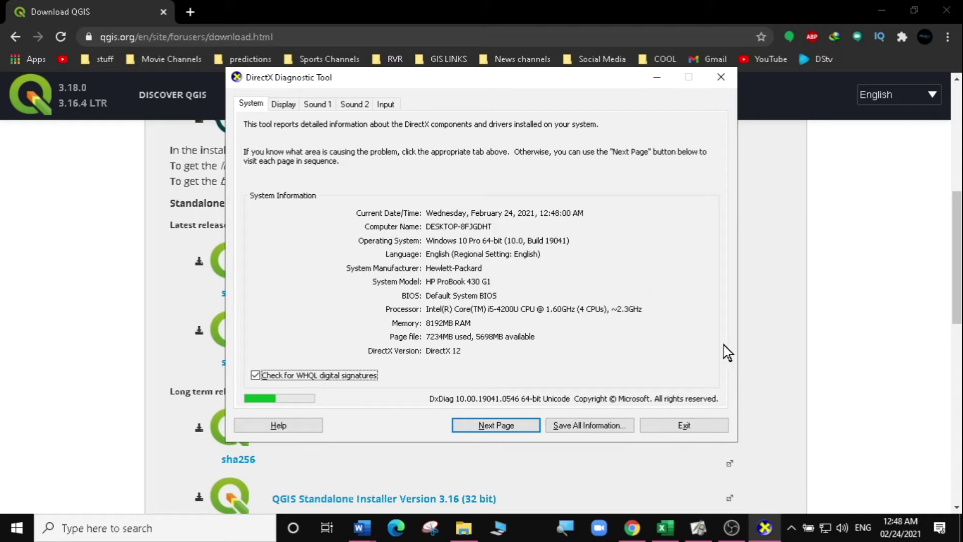
left_click(688, 426)
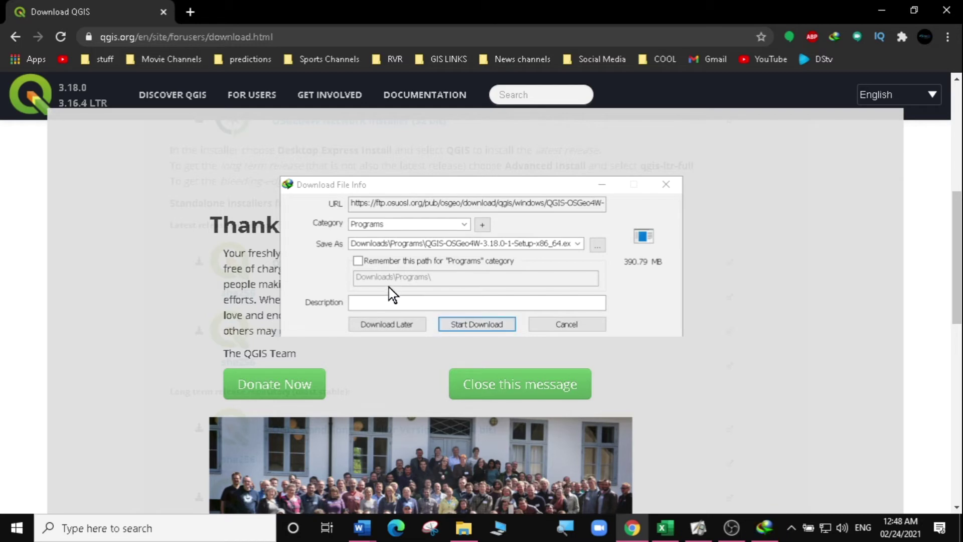
Download the 64-bit QGIS 3.18 standalone installer (390.79 MB) with Internet Download Manager.
left_click(473, 323)
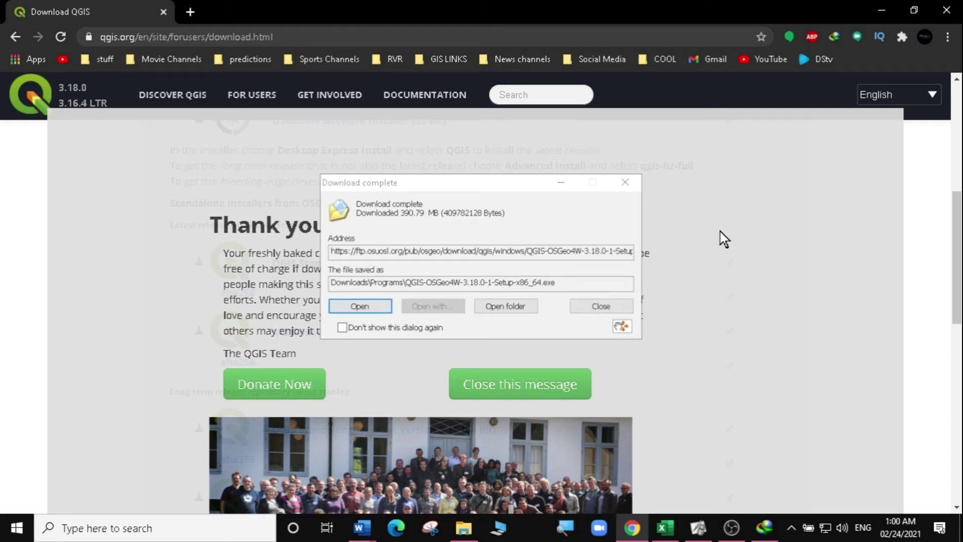
Run QGIS-OSGeo4W-3.18.0-1-Setup-x86_64 from Downloads\Programs as administrator.
left_click(508, 307)
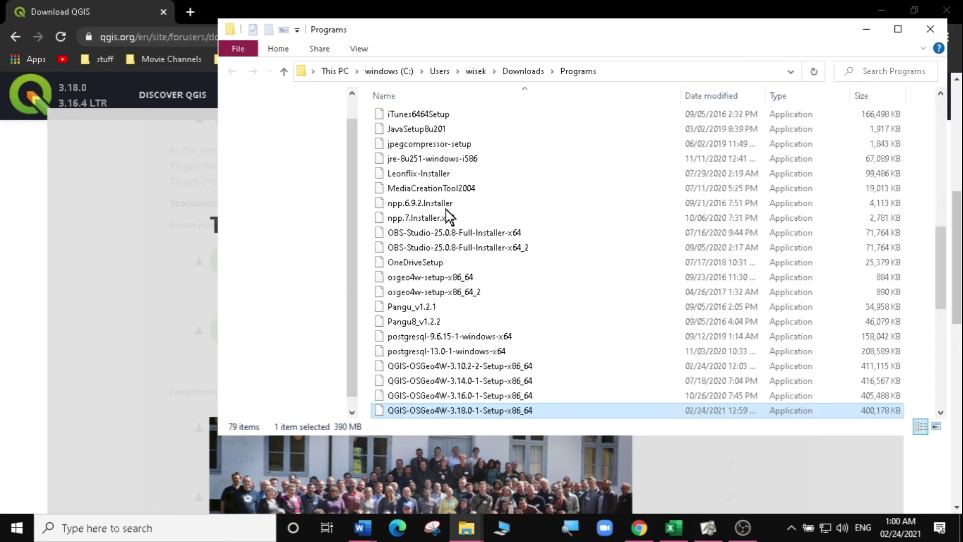
double_click(460, 411)
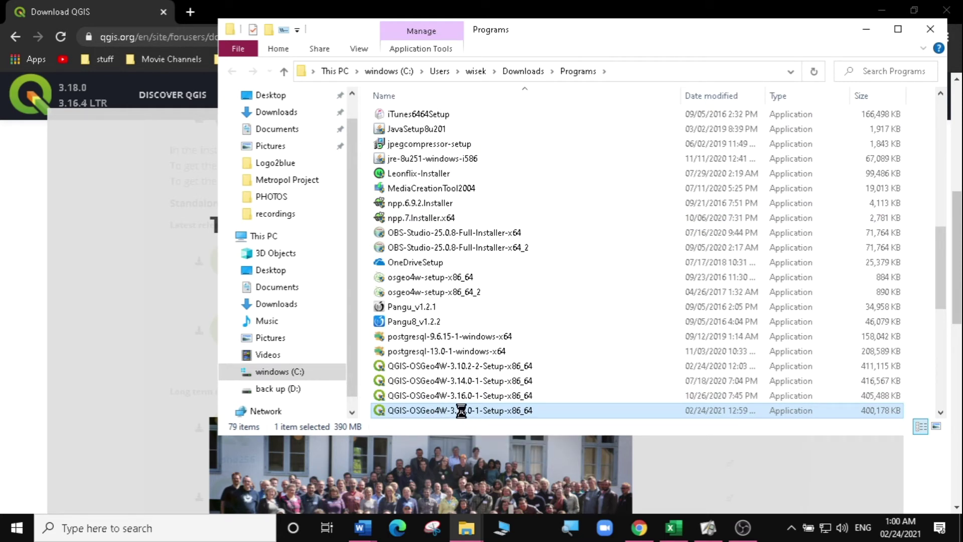
right_click(460, 411)
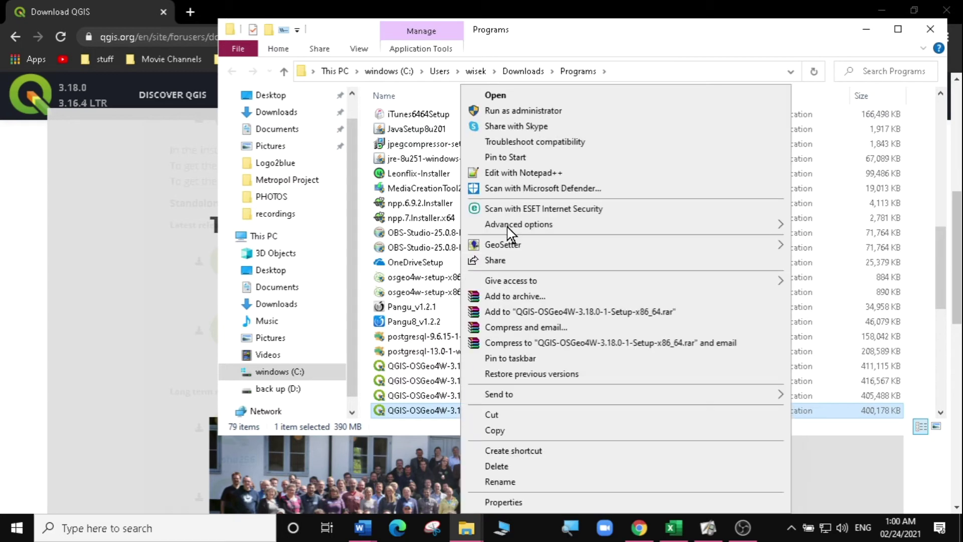
left_click(512, 111)
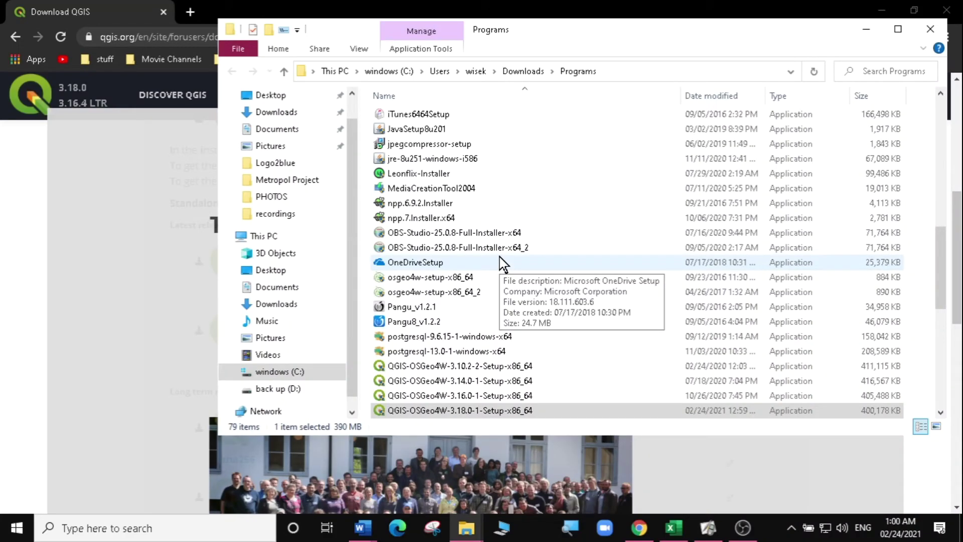
left_click(866, 33)
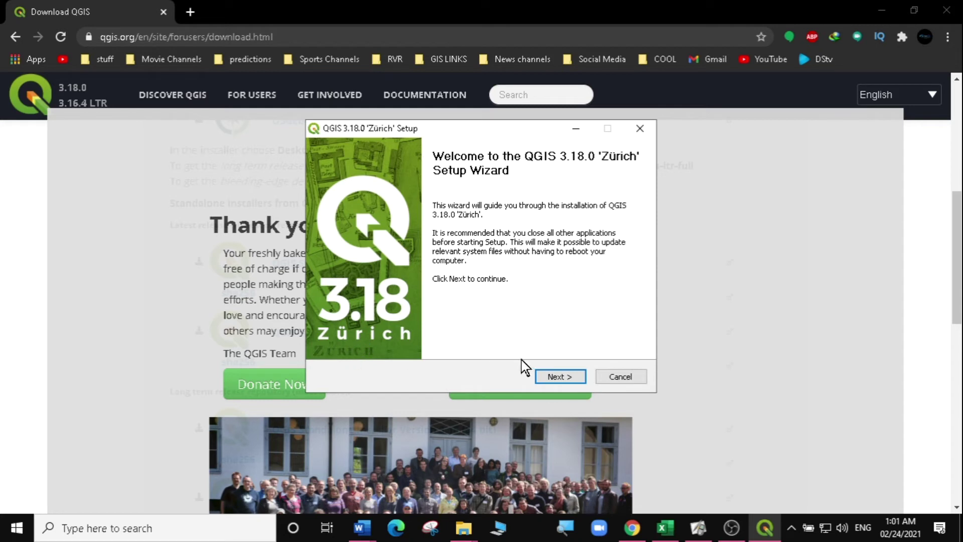
Accept the licence, install QGIS 3.18.0 into C:\Program Files\QGIS 3.18, and finish the wizard.
left_click(556, 378)
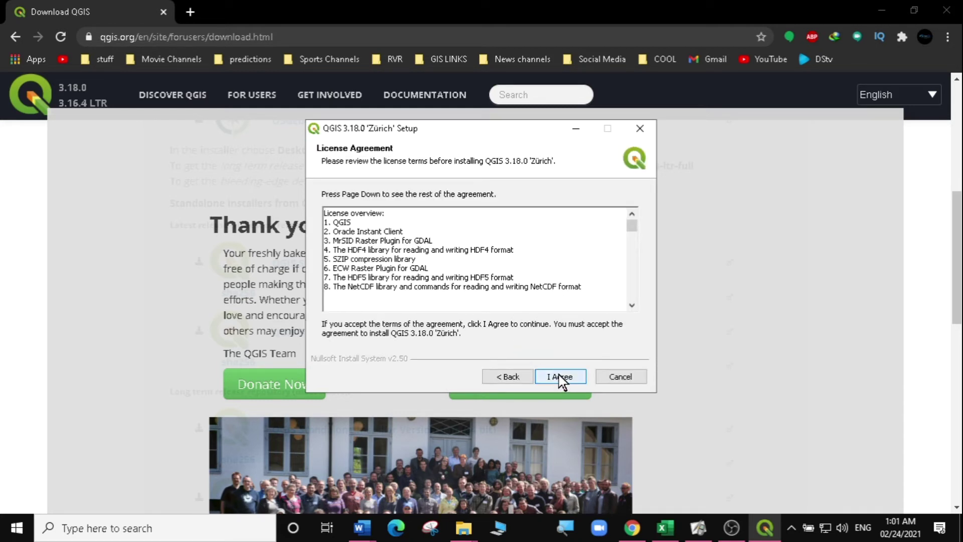
left_click(559, 378)
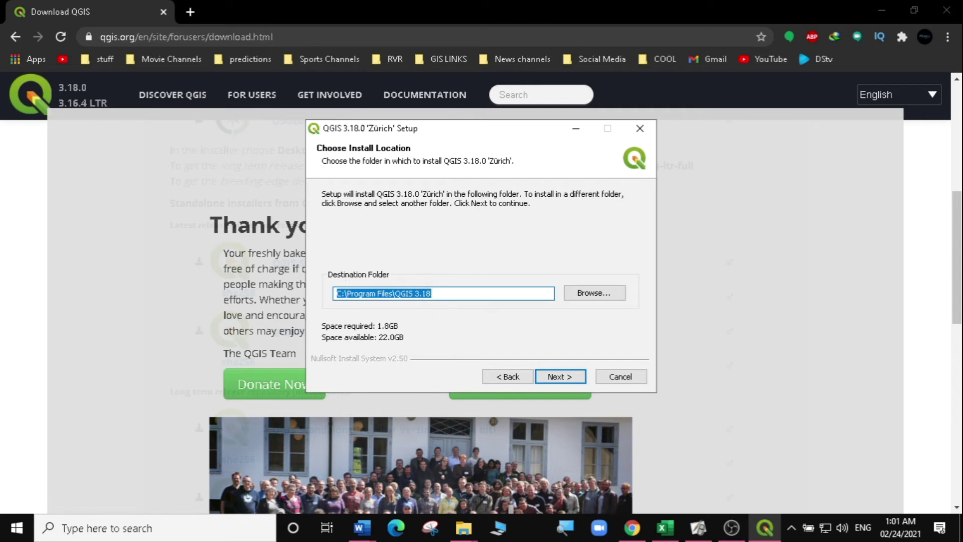
left_click(556, 374)
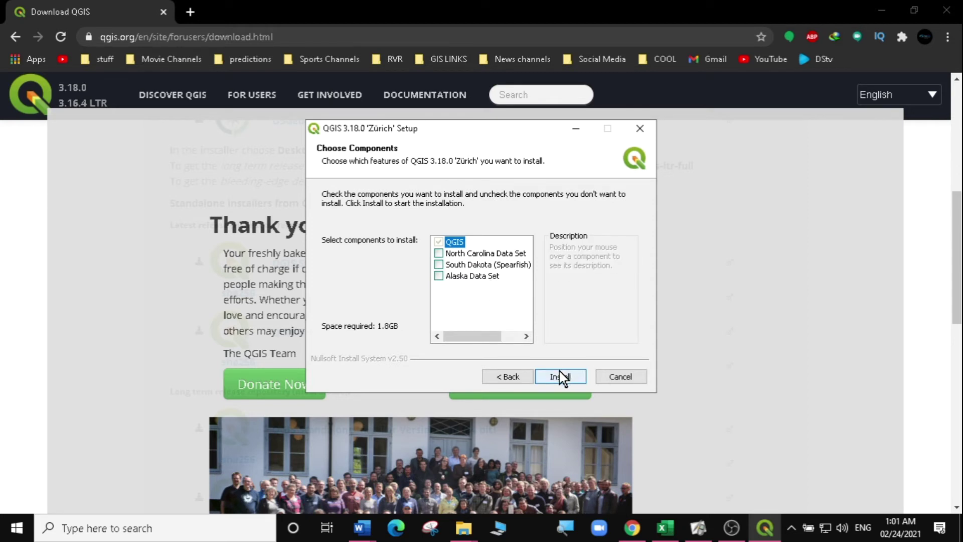
left_click(561, 376)
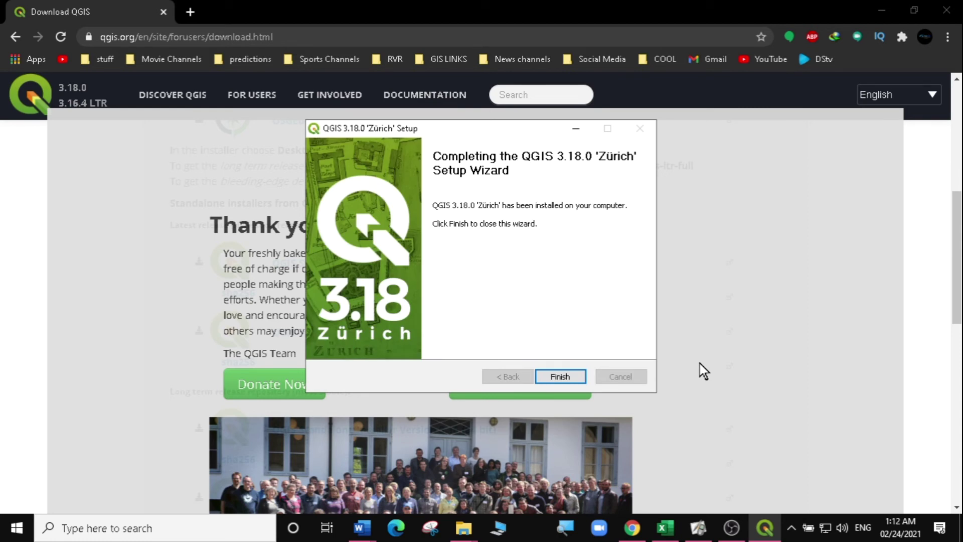
left_click(559, 377)
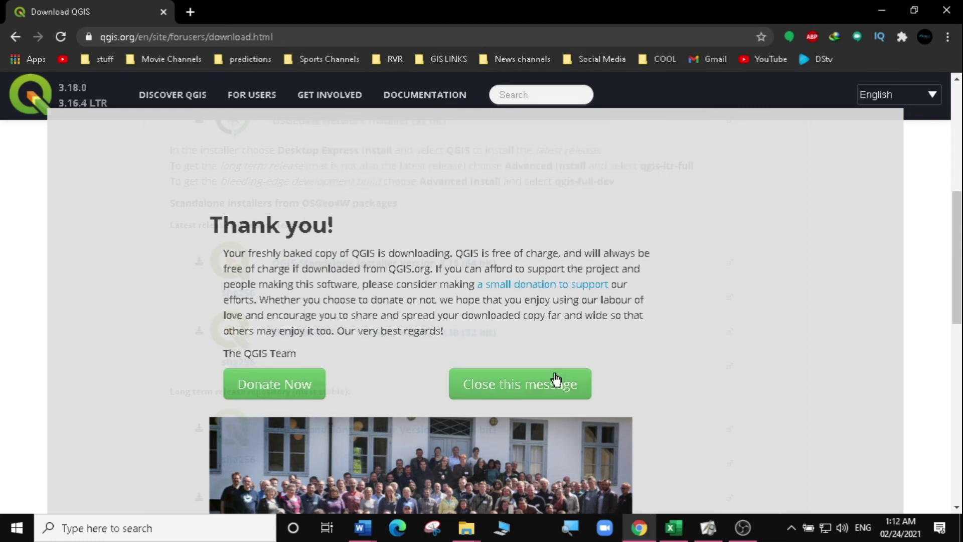
Minimize Chrome and ActivInspire, then open the QGIS 3.18 folder on the desktop.
left_click(878, 11)
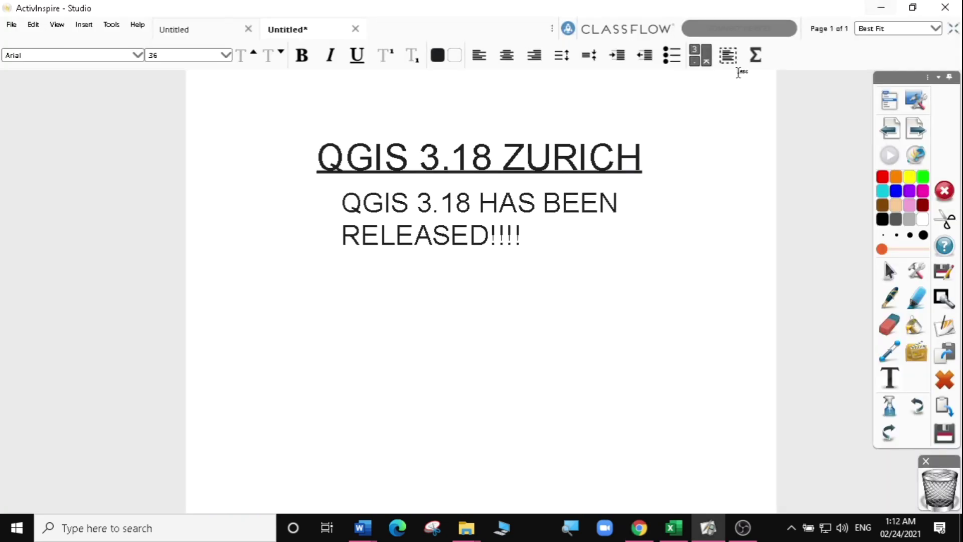
left_click(875, 7)
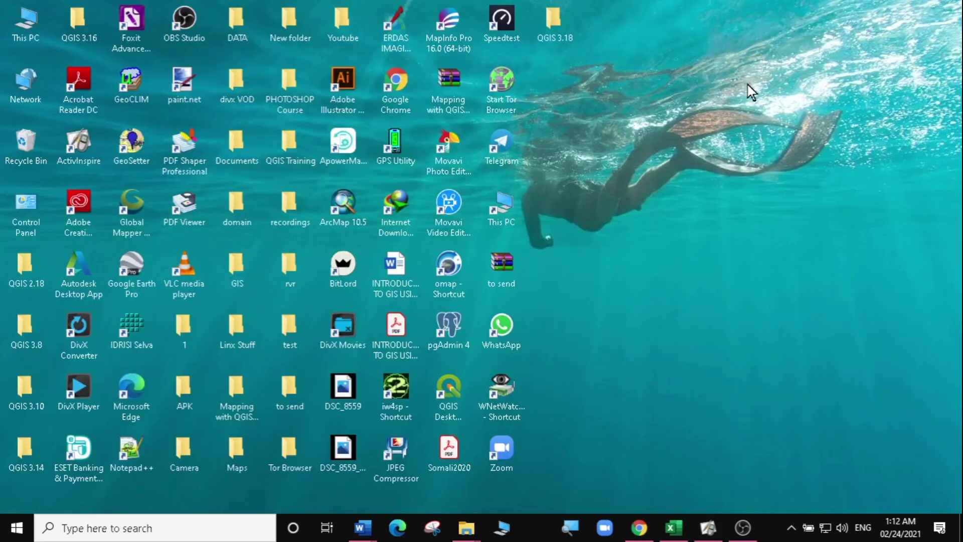
left_click(556, 27)
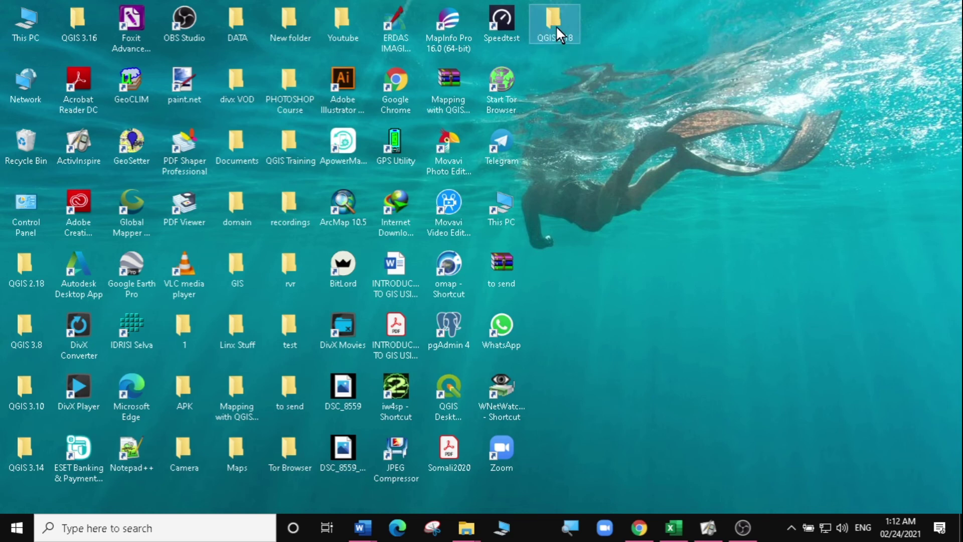
double_click(555, 26)
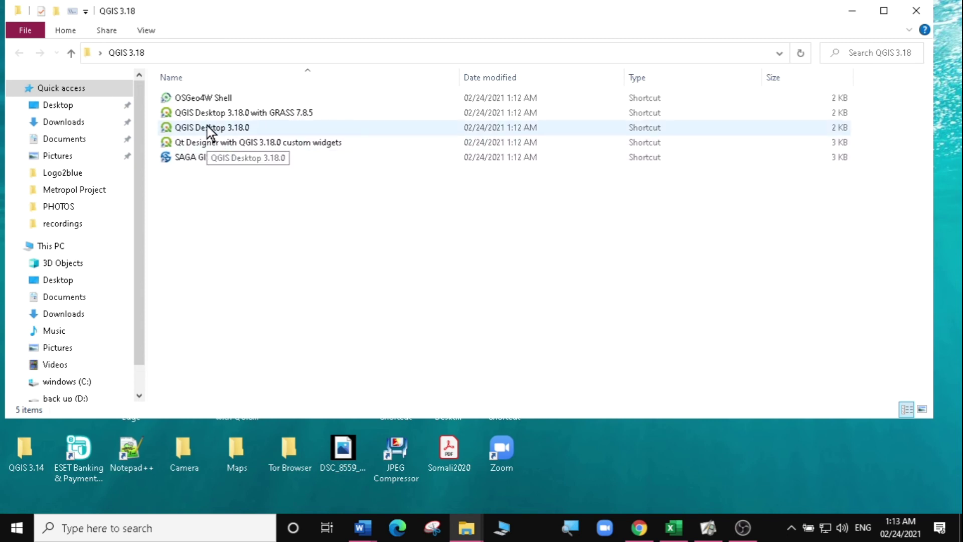
Launch QGIS Desktop 3.18.0 from its shortcut in the QGIS 3.18 folder.
double_click(225, 130)
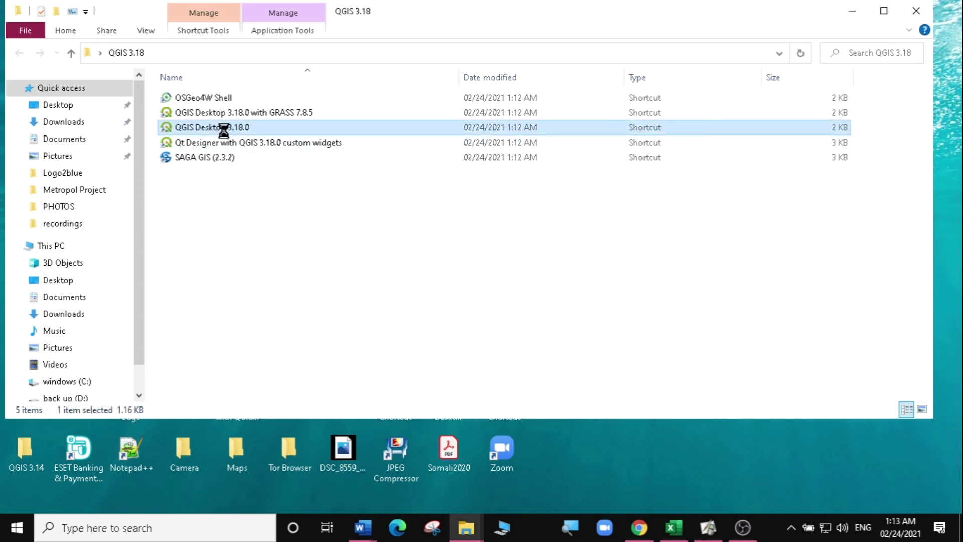
right_click(226, 131)
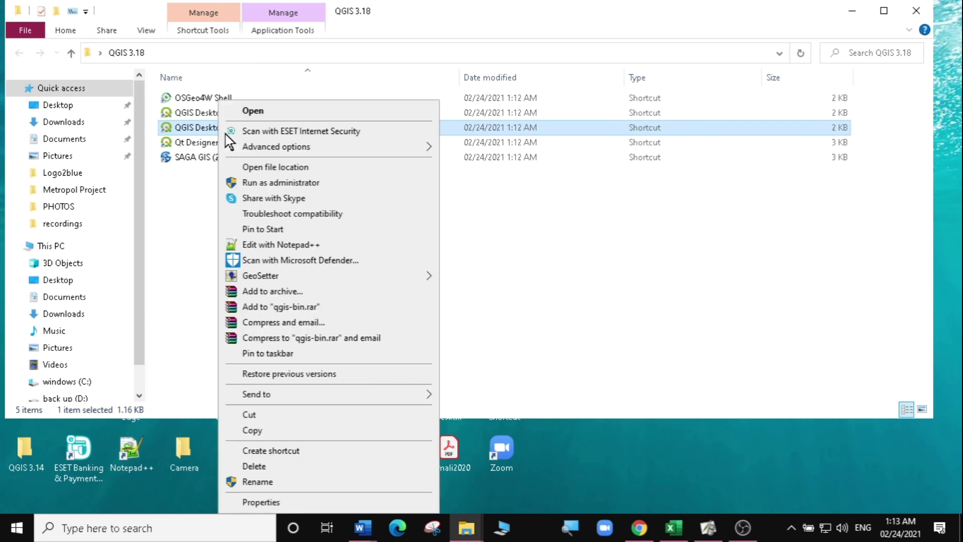
left_click(258, 109)
left_click(916, 10)
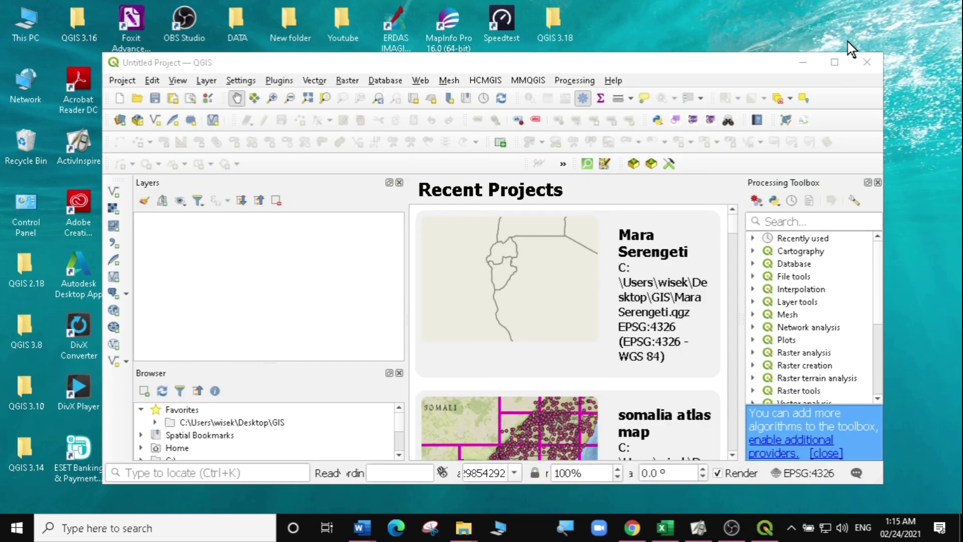
Maximize the QGIS 3.18.0 window showing the untitled project and Recent Projects list.
left_click(836, 62)
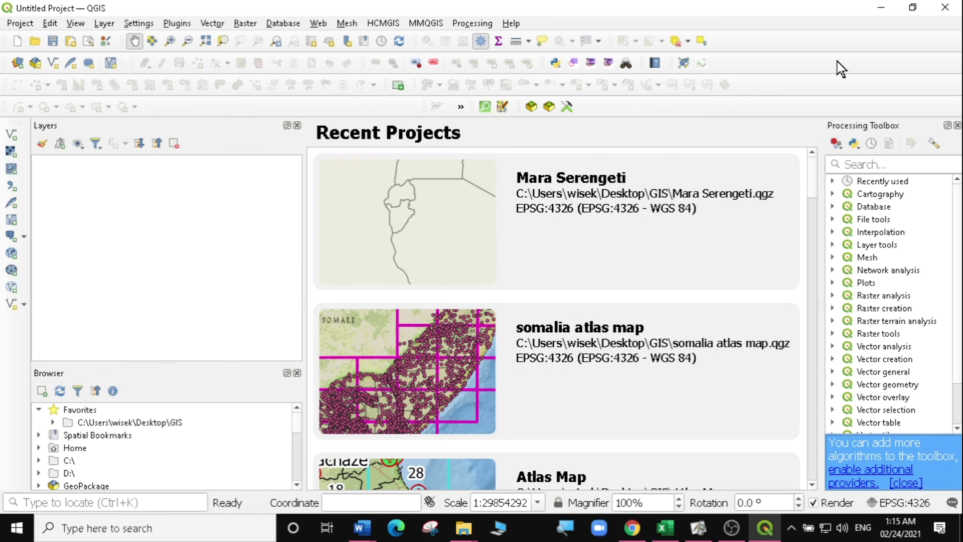